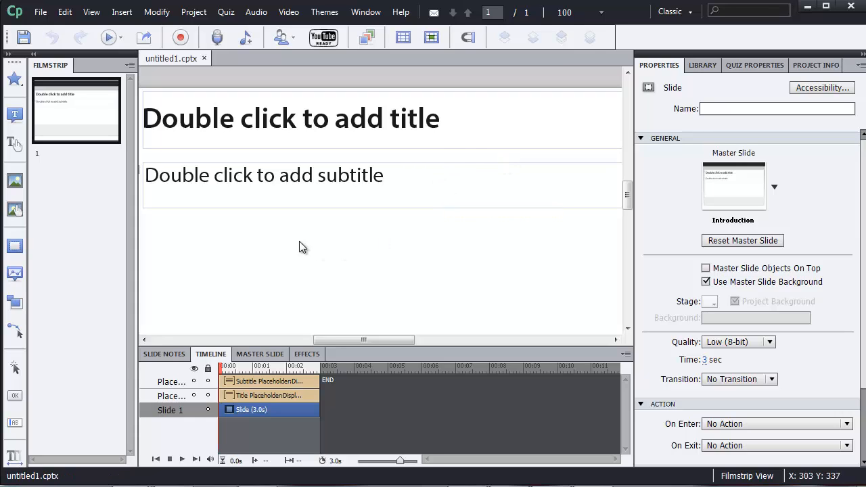
- Start a new Video Demo and align the capture area with the screen's upper-left corner at Apple iPad Landscape (1024 x 672)
click(39, 15)
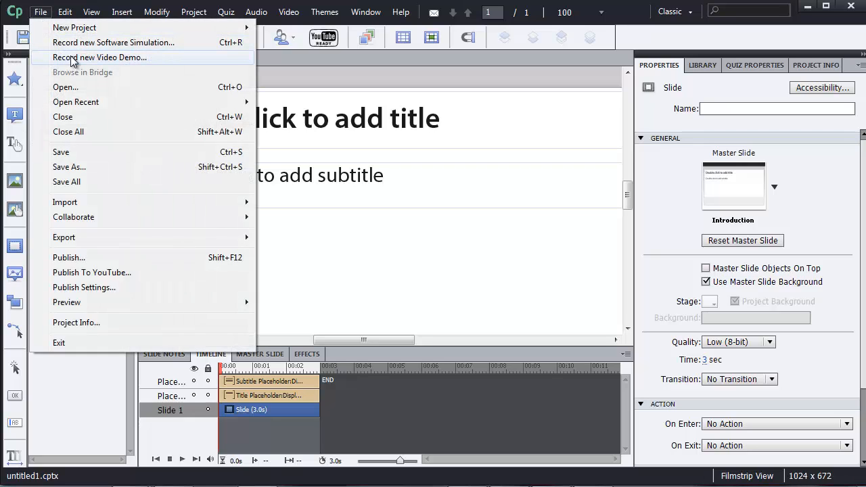
click(162, 57)
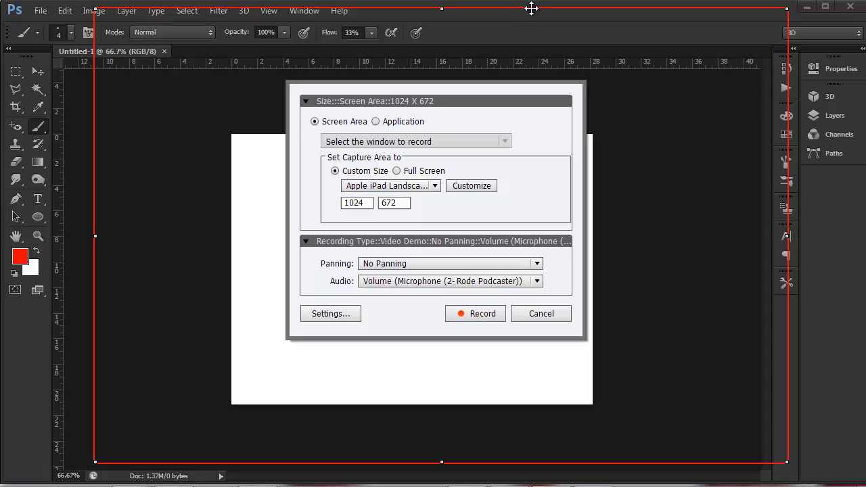
drag(531, 8, 439, 3)
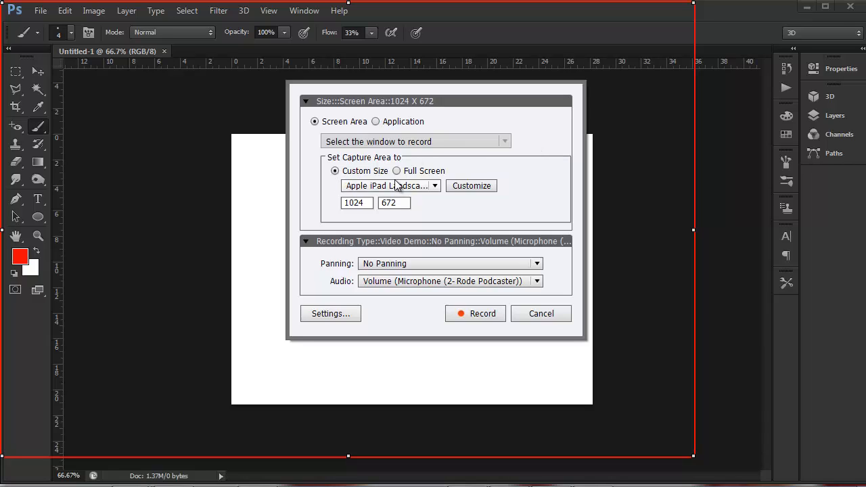
click(435, 186)
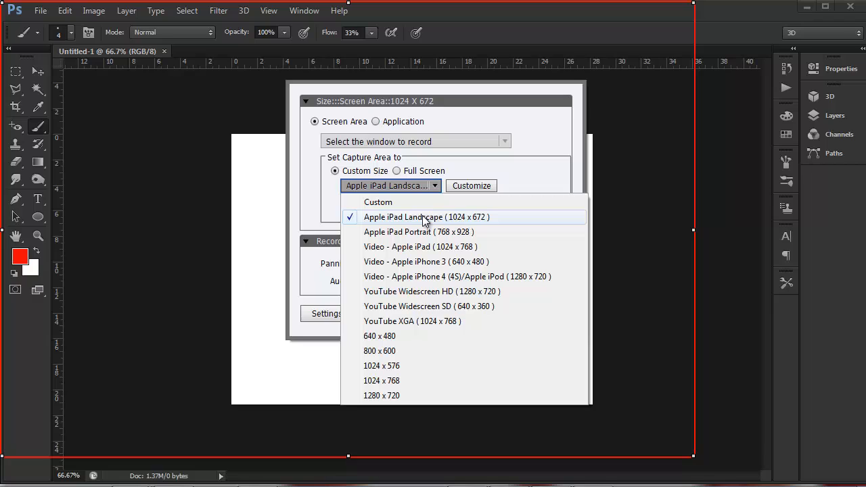
click(426, 218)
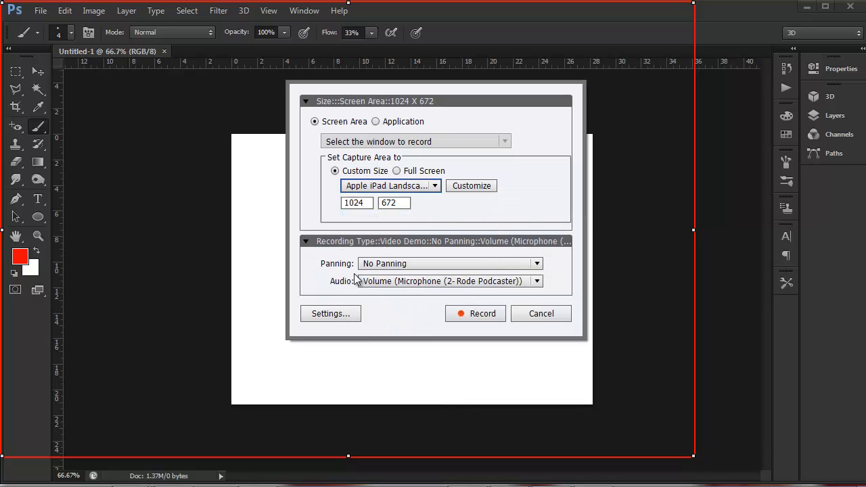
- Set the demo's audio to No Narration and start recording
click(537, 282)
click(414, 300)
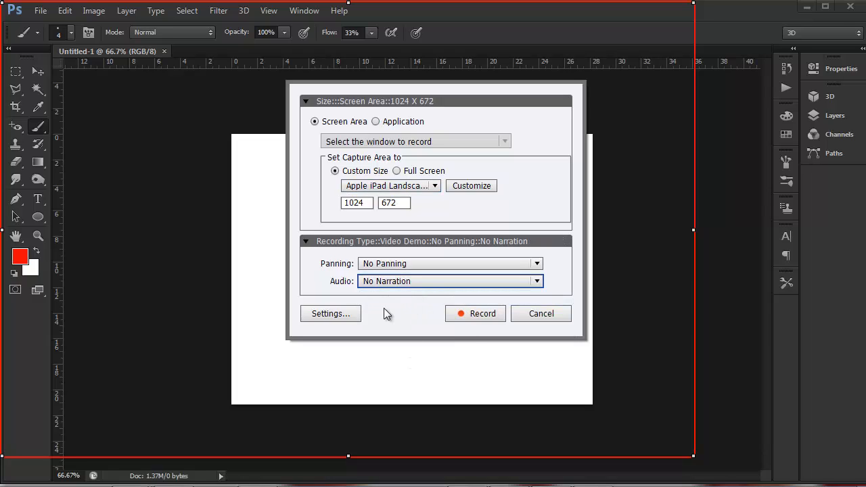
click(476, 322)
click(475, 320)
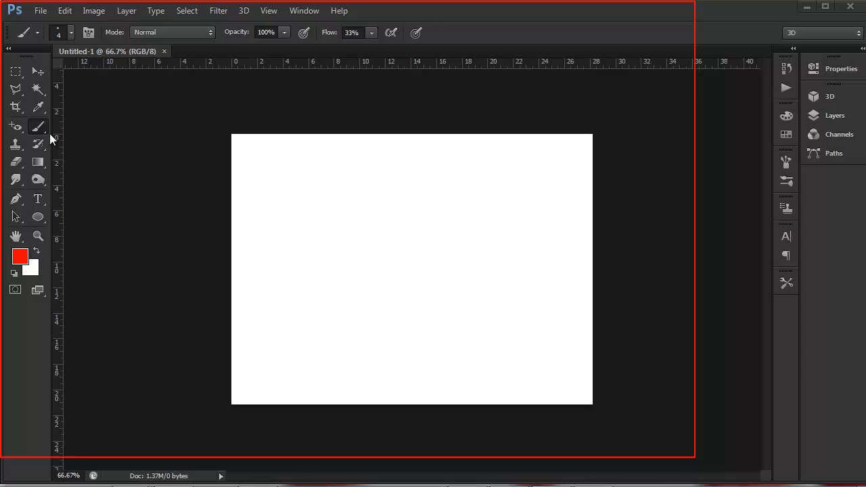
- Brush a red scribble on the upper-left part of the canvas, and scribble over it in blue 2348d3
mouse_move(306, 185)
mouse_down()
mouse_move(296, 232)
mouse_move(305, 195)
mouse_move(297, 209)
mouse_up()
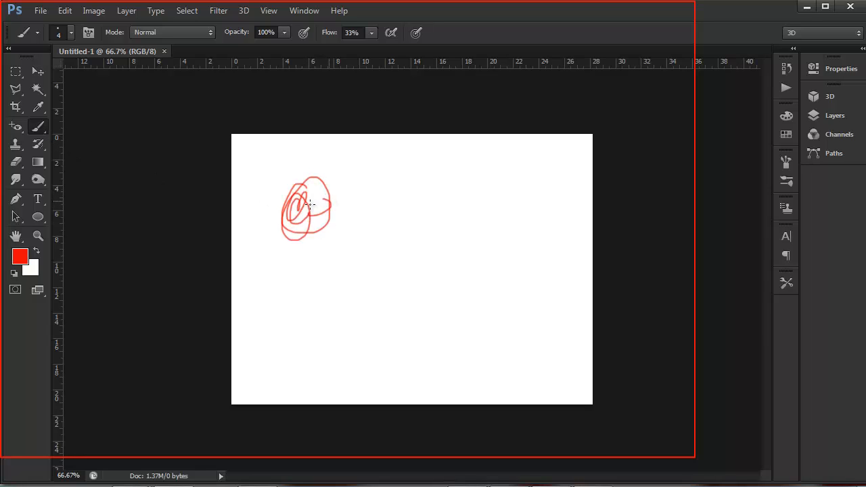
click(21, 260)
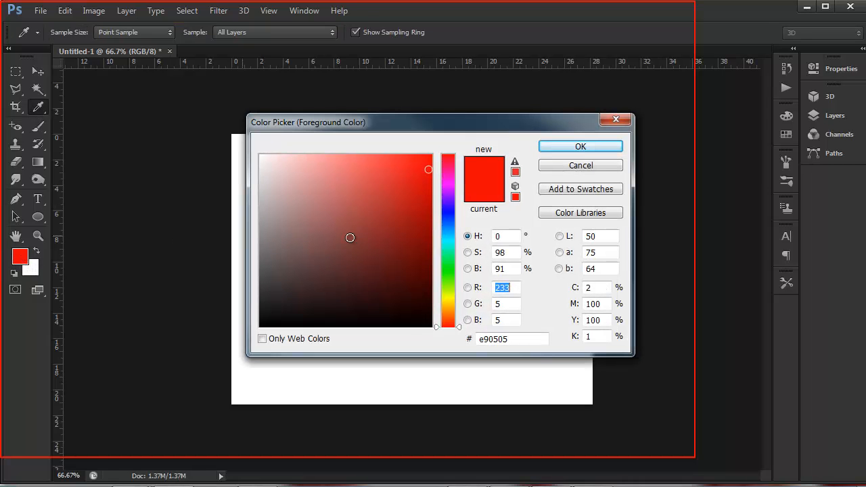
click(448, 218)
click(397, 177)
click(404, 184)
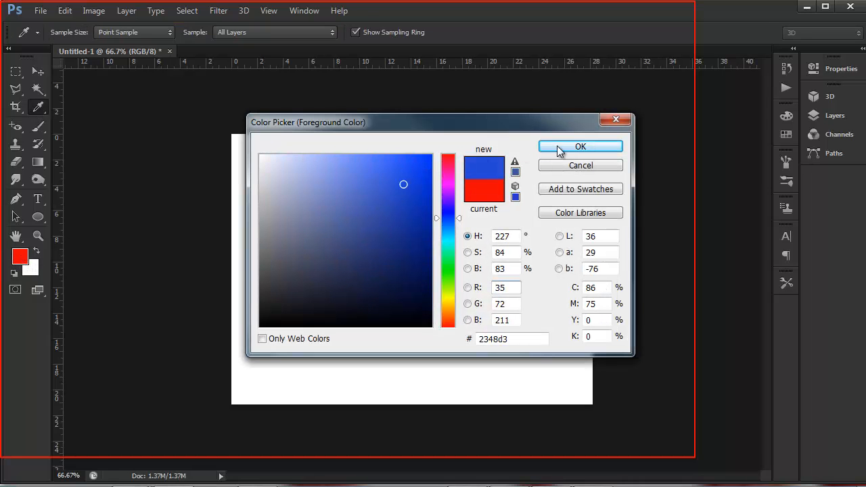
click(575, 147)
mouse_move(253, 218)
mouse_down()
mouse_move(289, 238)
mouse_move(292, 220)
mouse_move(289, 245)
mouse_up()
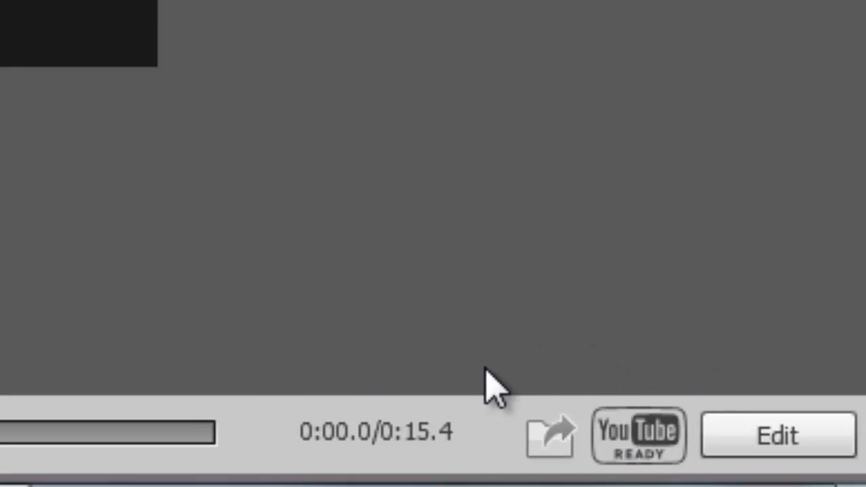
- Open the finished recording for editing, set its magnification to Best Fit and select the video clip on the timeline
click(764, 435)
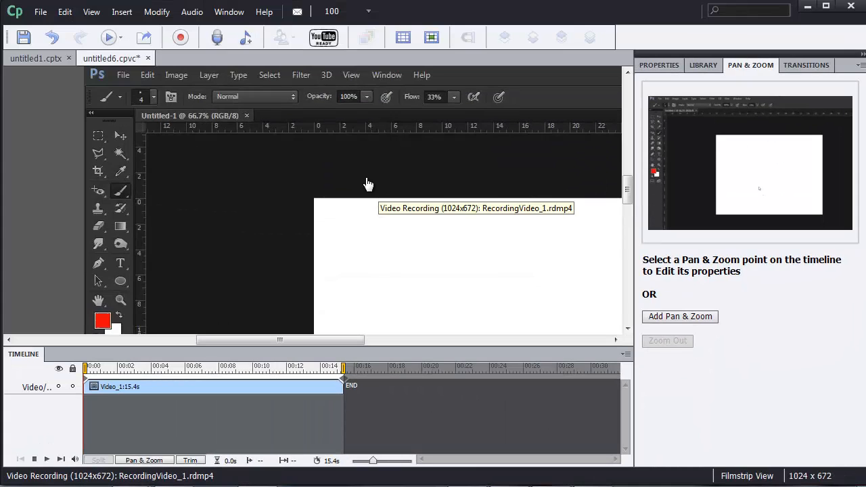
click(368, 13)
click(362, 178)
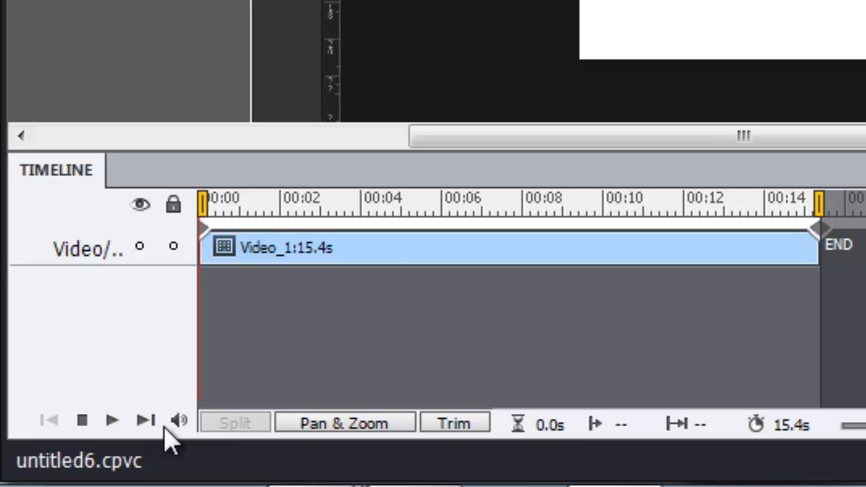
click(373, 245)
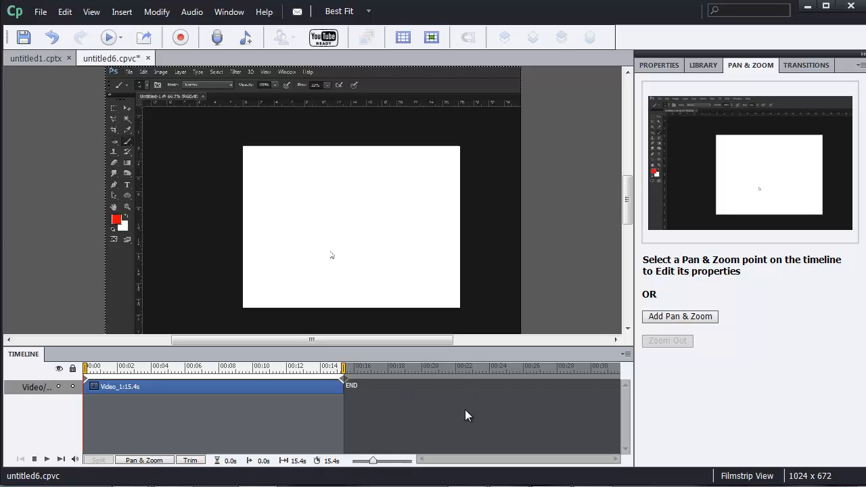
- Start recording an additional video clip and change the foreground color to green 66f209
click(180, 37)
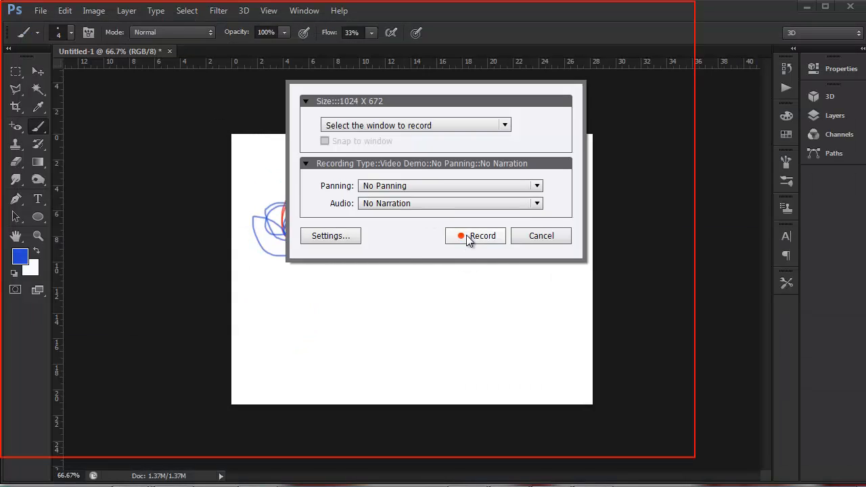
click(465, 236)
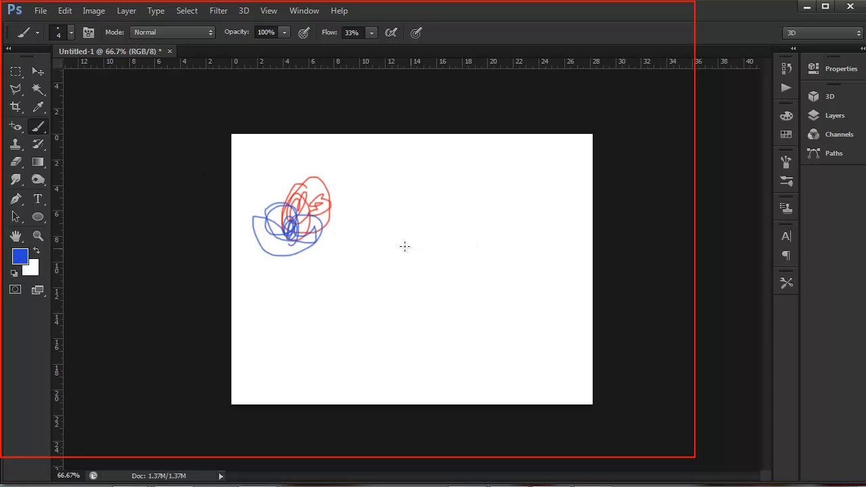
click(19, 255)
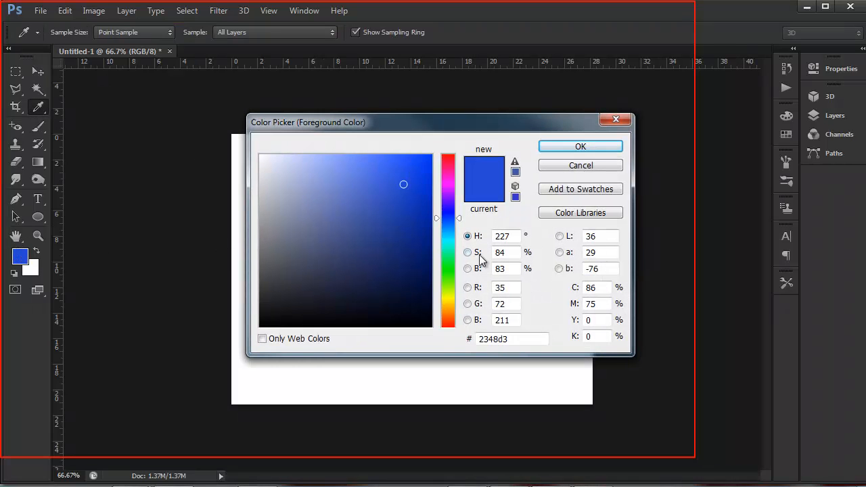
drag(452, 264, 452, 282)
drag(403, 184, 426, 162)
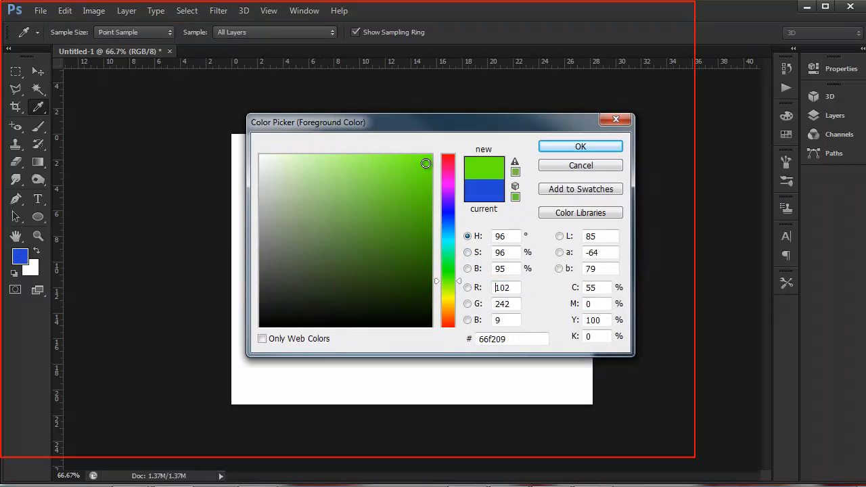
click(574, 147)
- Paint a broad winding green stroke across the canvas with a hard round brush at 112 px, and end the recording
click(71, 33)
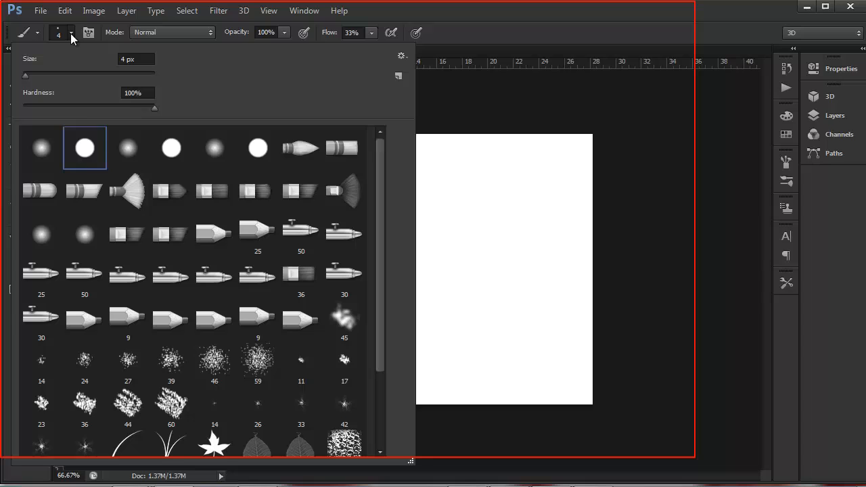
click(172, 155)
click(474, 222)
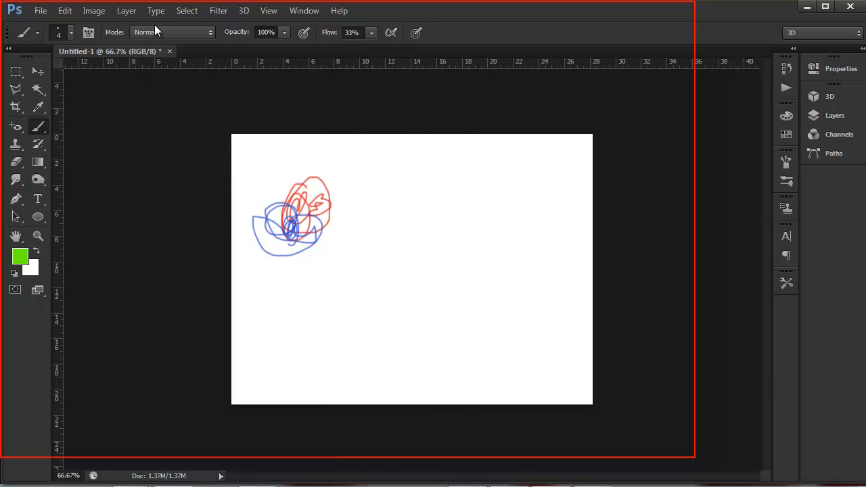
click(72, 33)
drag(63, 76, 93, 74)
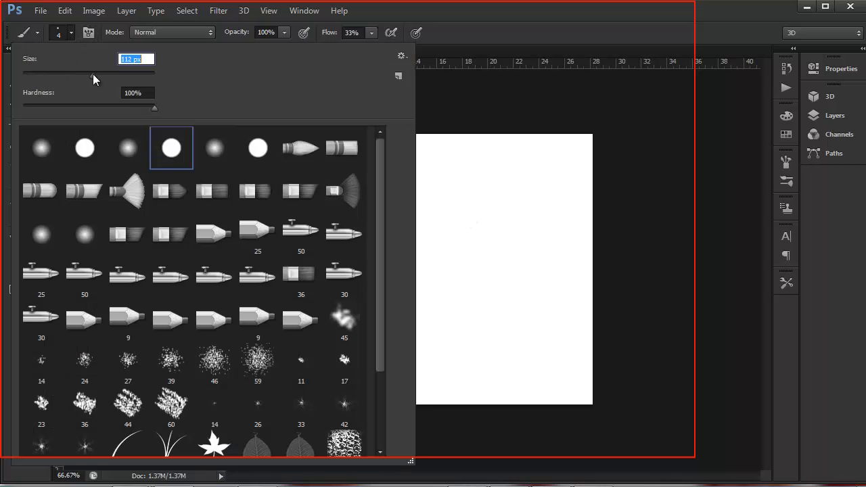
click(512, 197)
mouse_move(509, 196)
mouse_down()
mouse_move(467, 204)
mouse_move(379, 294)
mouse_move(325, 277)
mouse_move(310, 316)
mouse_move(418, 308)
mouse_move(438, 290)
mouse_up()
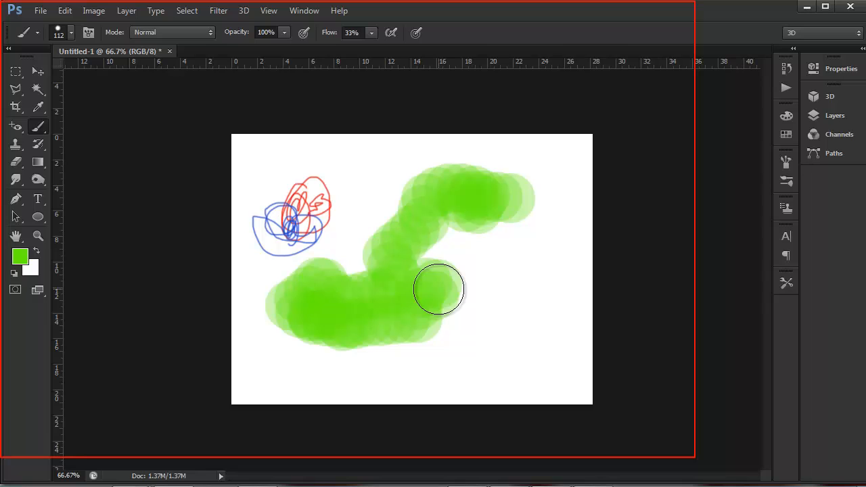
key(End)
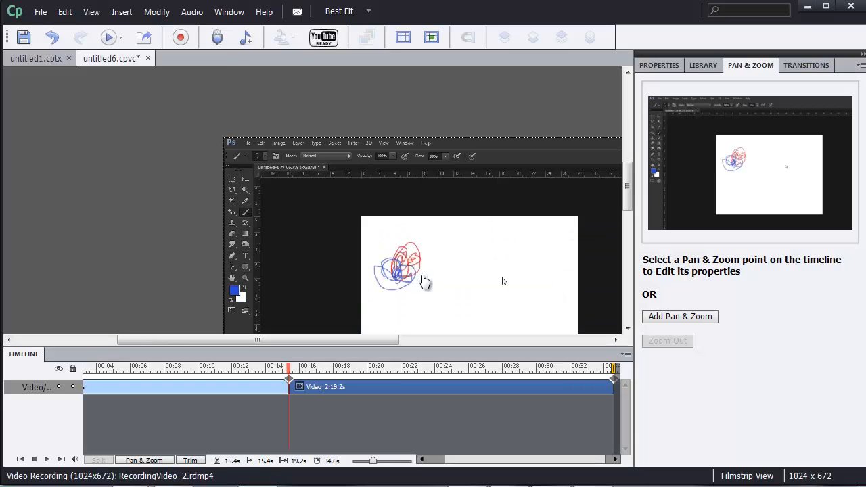
- Apply the Spin Right transition at the marker between the first and second video clips
drag(373, 348, 417, 351)
drag(627, 187, 626, 207)
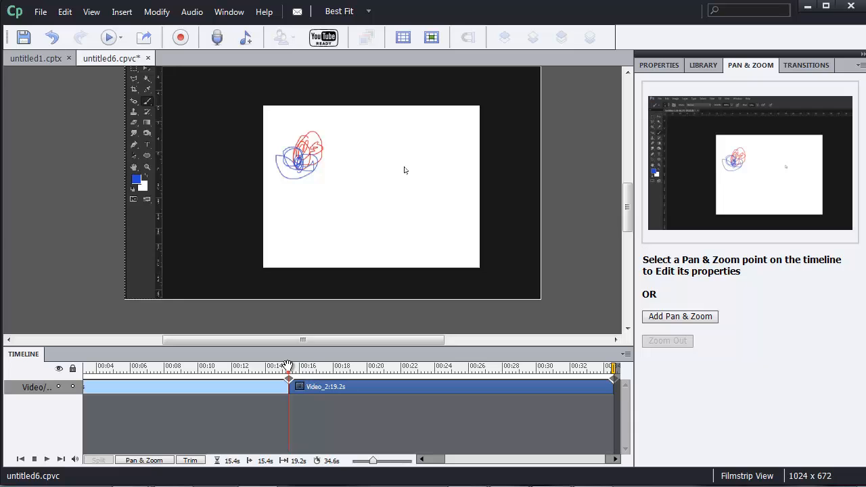
mouse_move(288, 367)
mouse_down()
mouse_move(452, 371)
mouse_move(267, 369)
mouse_up()
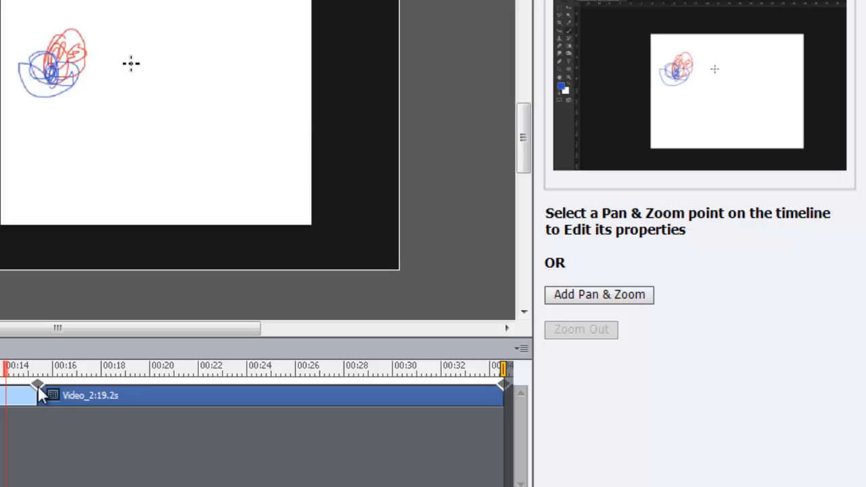
click(37, 386)
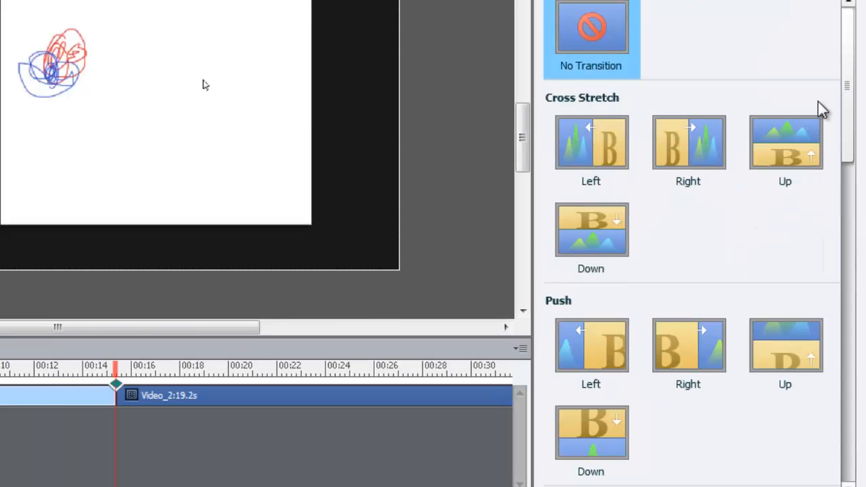
drag(852, 104, 852, 162)
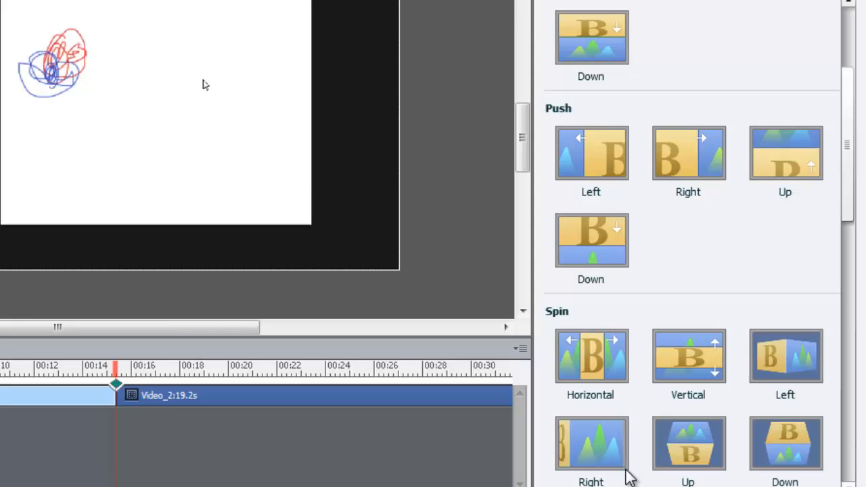
click(609, 458)
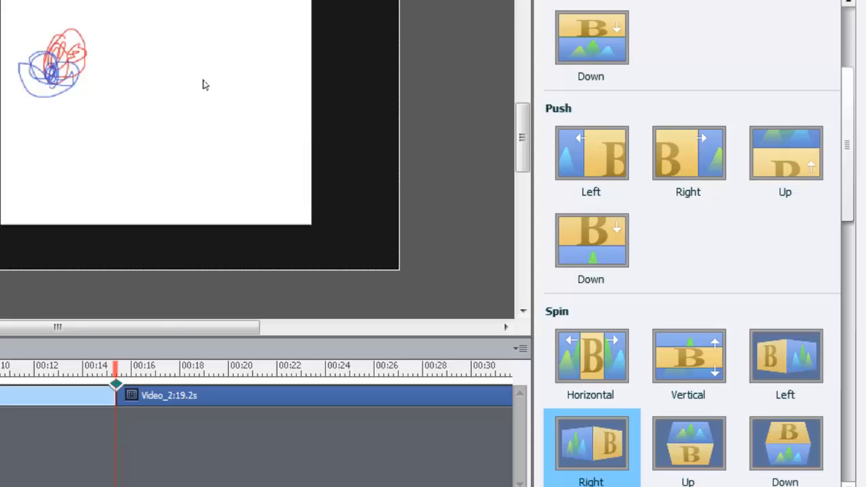
scroll(257, 423, right, 2)
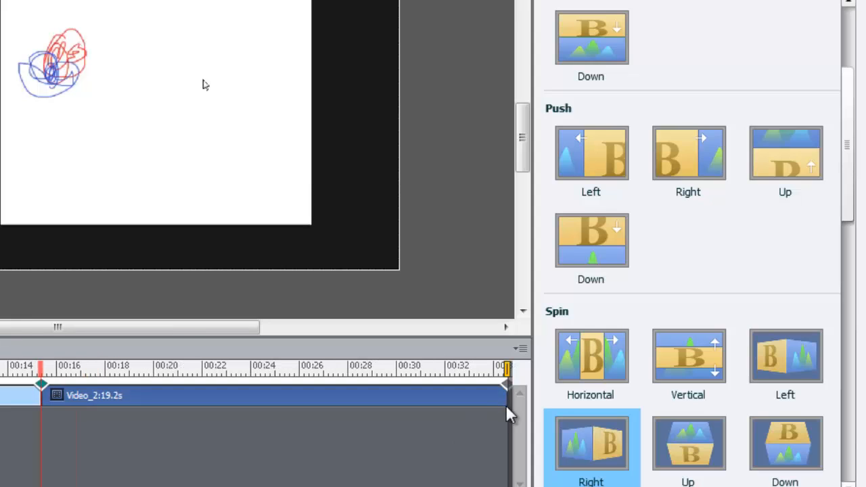
scroll(257, 423, left, 1)
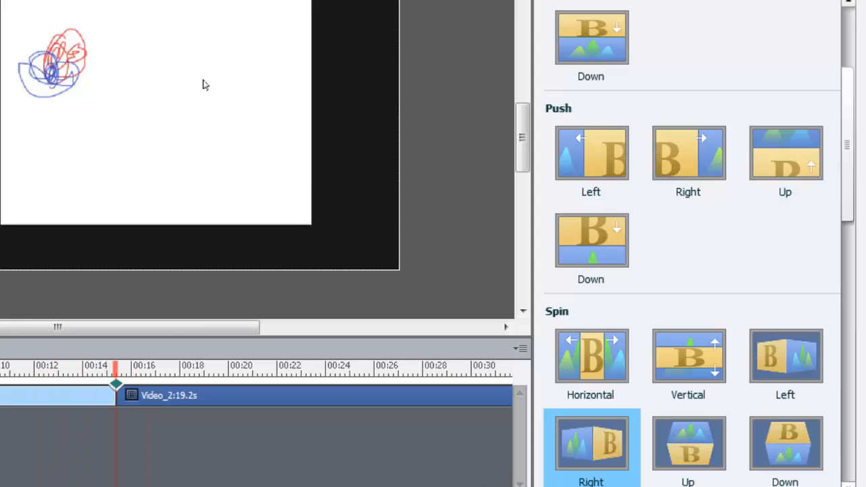
- Add a Pan & Zoom point at 20.0 s in the second clip and frame the Color Picker dialog at 156% scale
click(287, 371)
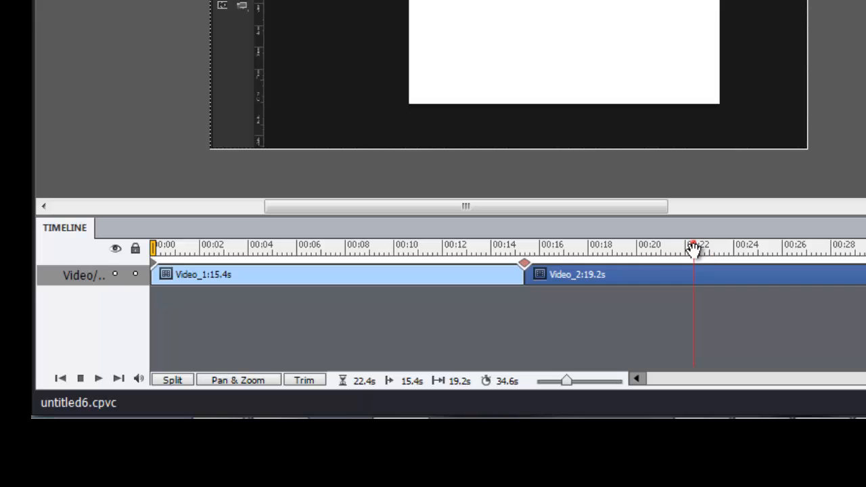
drag(693, 247, 636, 273)
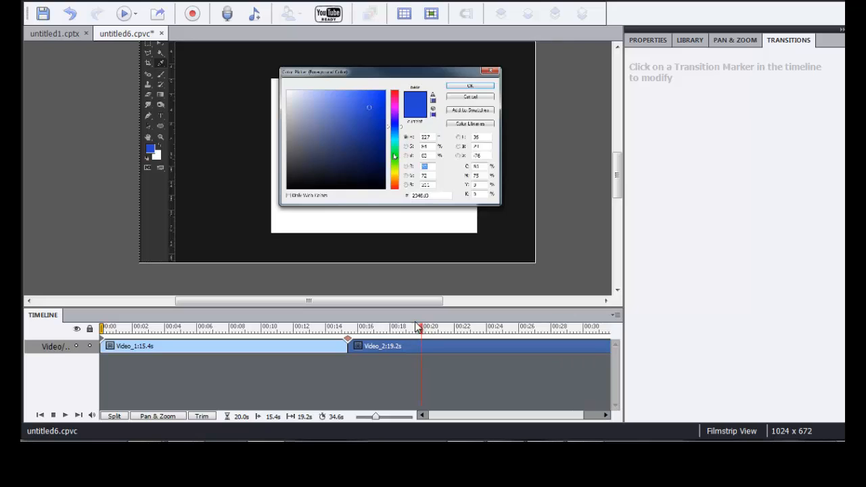
click(166, 417)
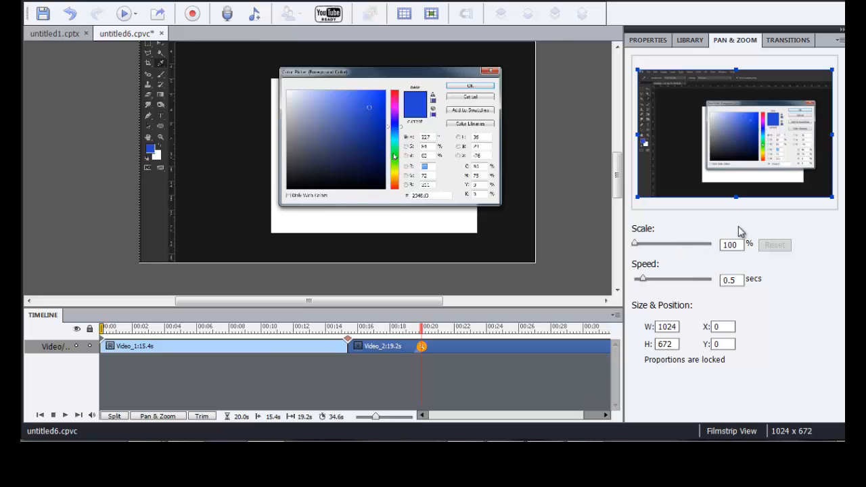
drag(831, 198, 816, 187)
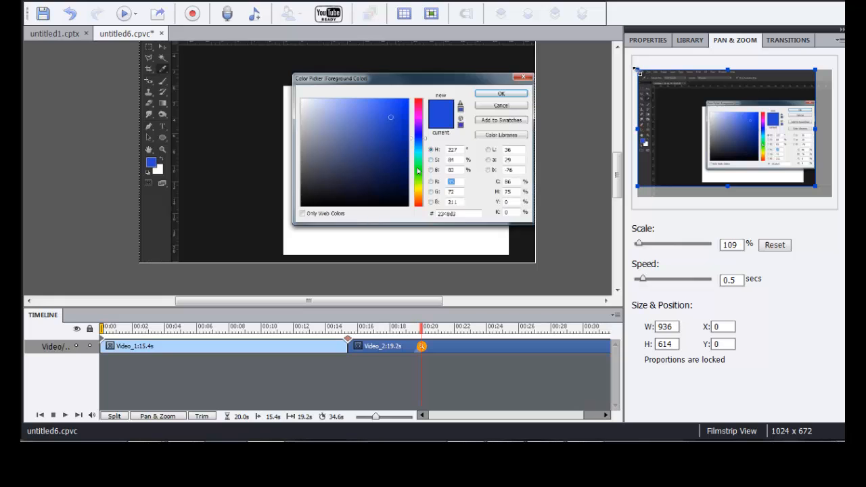
drag(639, 71, 682, 99)
drag(734, 100, 747, 107)
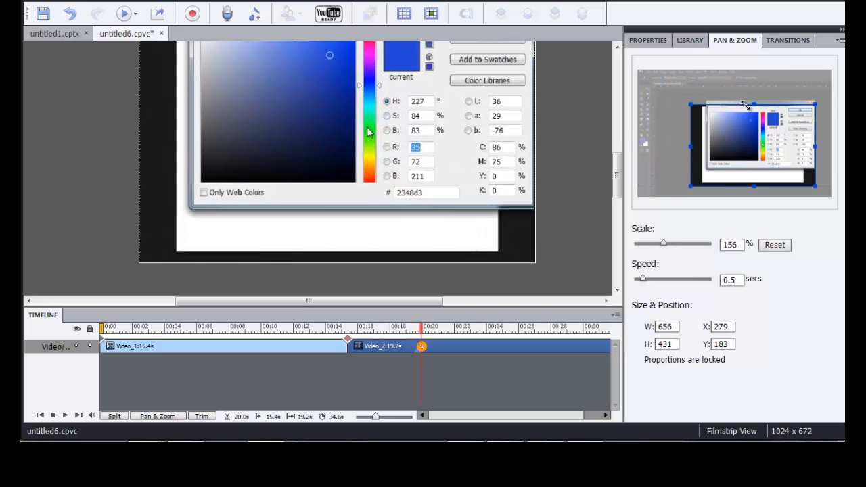
drag(775, 146, 782, 132)
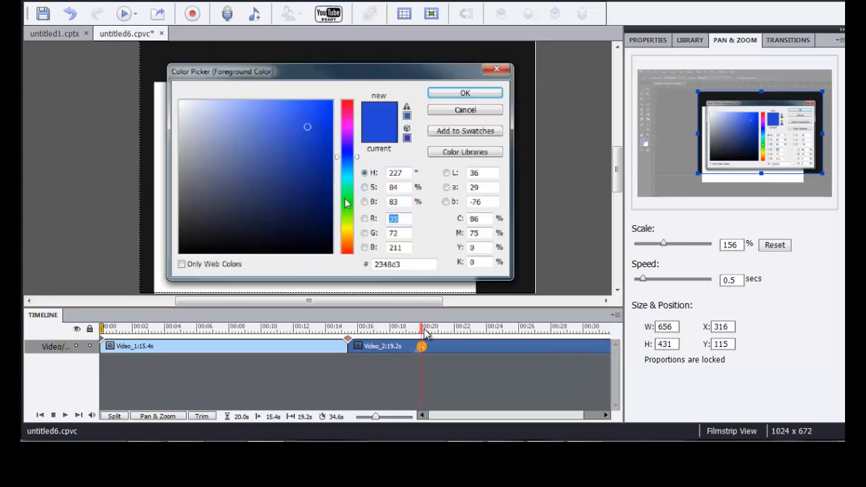
- Add a zoom-out point at 21.5 s and play the Pan & Zoom effect from about 18.9 s
mouse_move(428, 329)
mouse_down()
mouse_move(456, 333)
mouse_move(446, 332)
mouse_up()
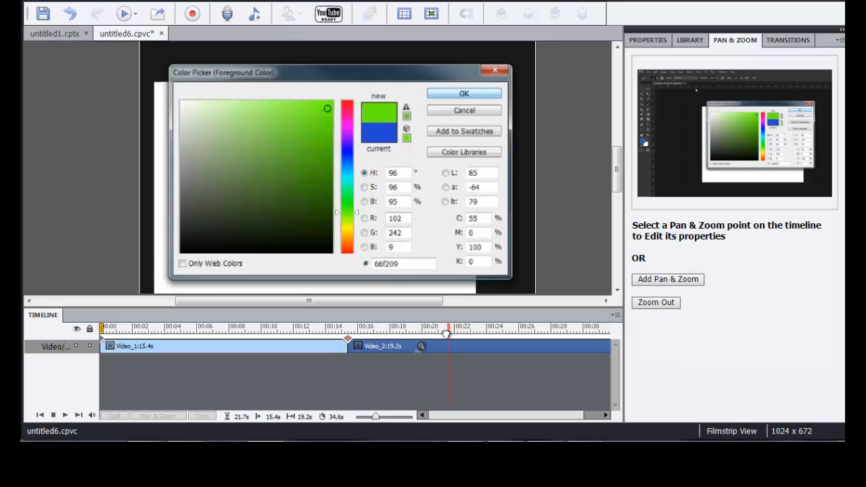
click(660, 305)
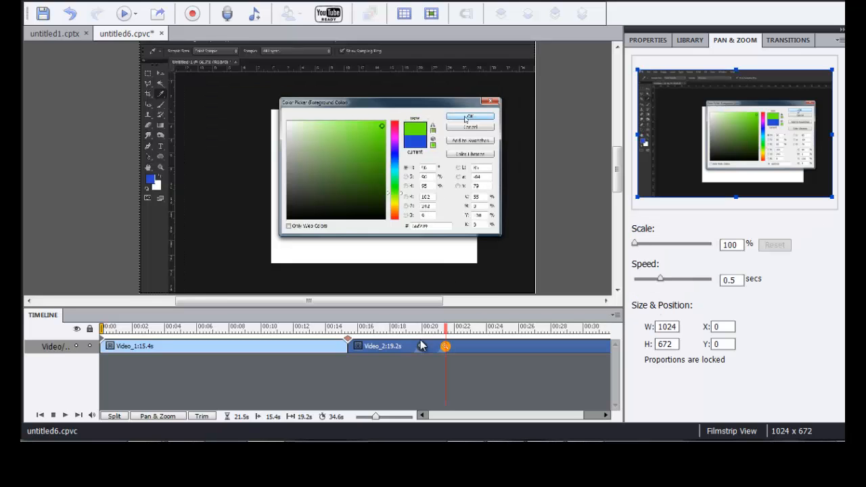
click(405, 330)
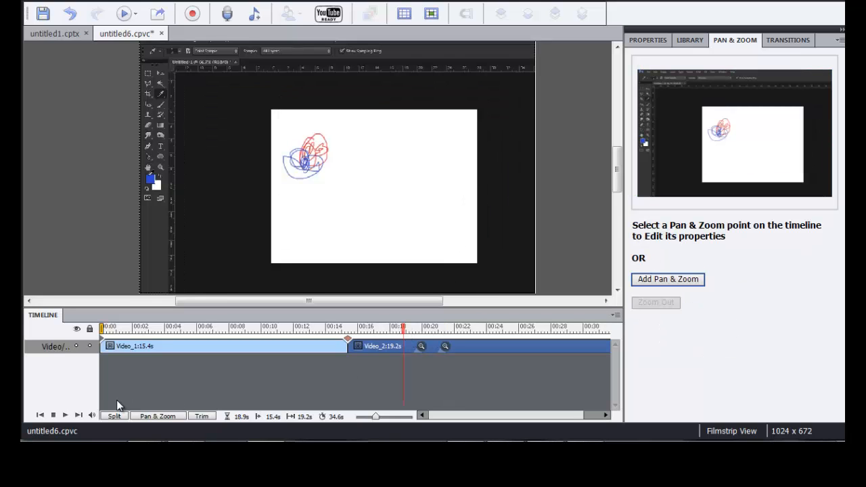
click(66, 416)
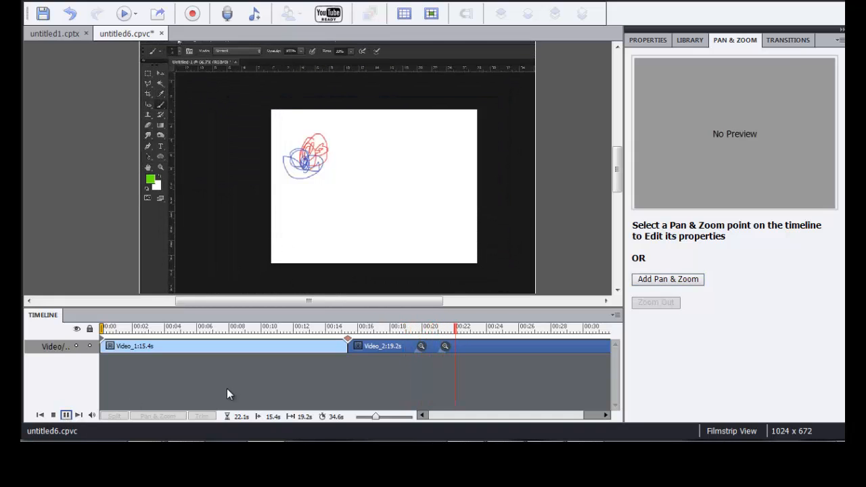
click(66, 416)
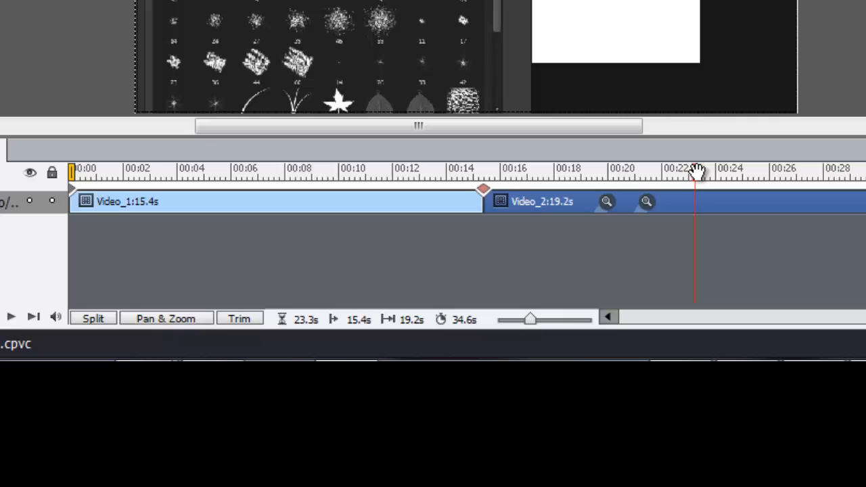
- Trim the section from about 22.3 s to 25.1 s out of the second video clip
drag(474, 328, 469, 328)
drag(687, 171, 683, 169)
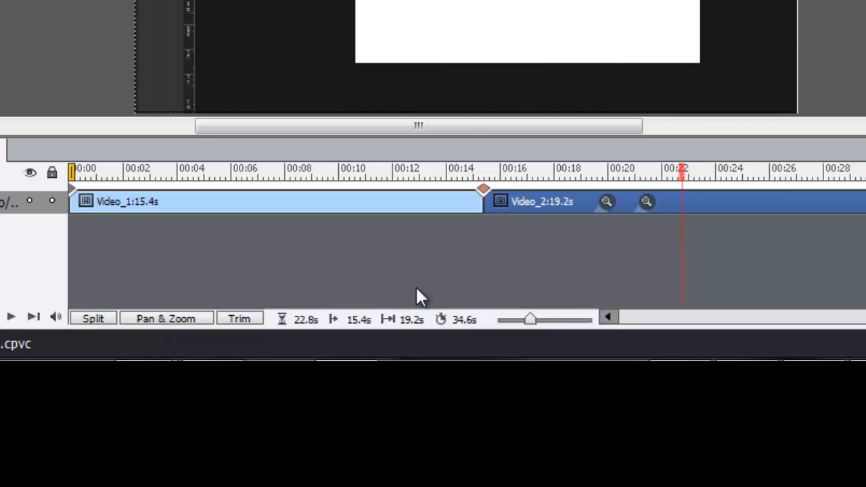
click(237, 318)
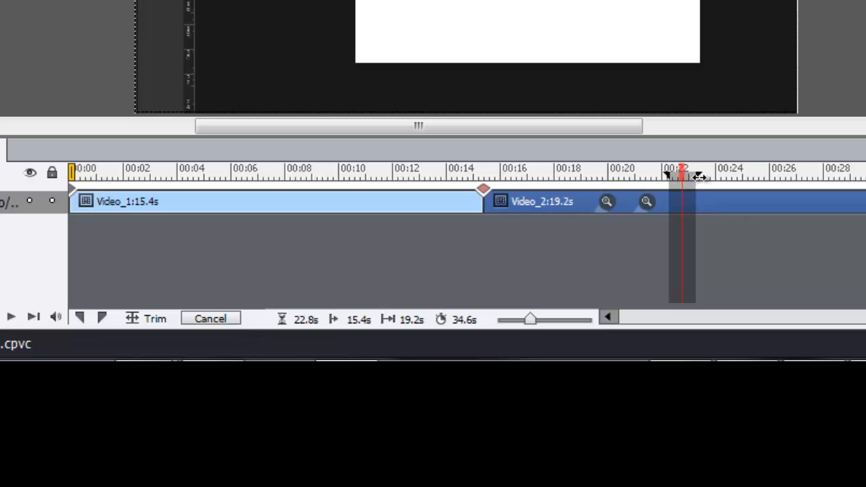
drag(699, 176, 746, 174)
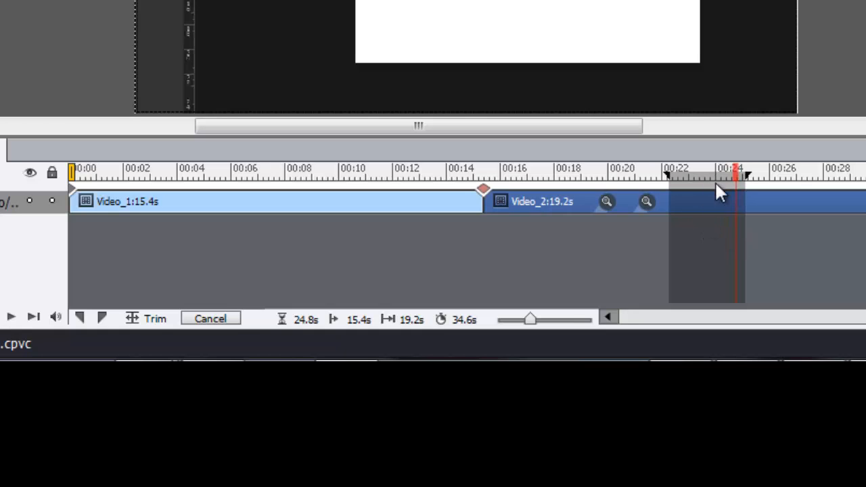
click(161, 323)
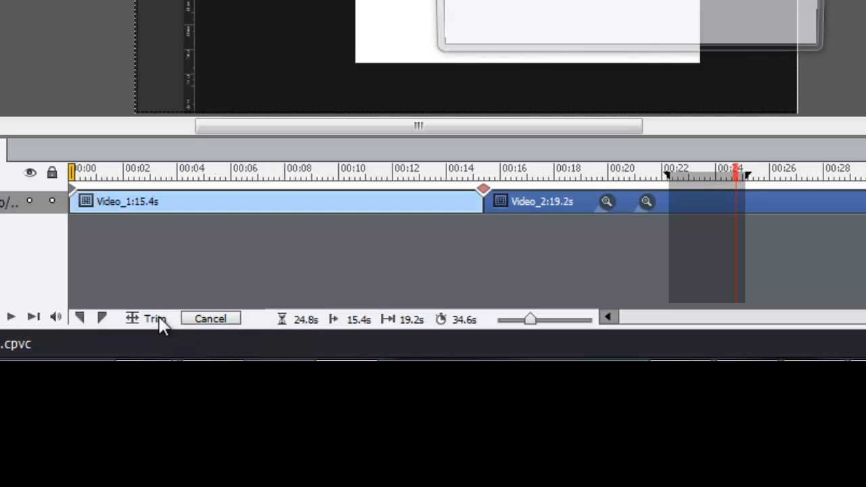
- Apply a transition at the marker where the clip was trimmed and play the edited video from about 14 s
click(650, 165)
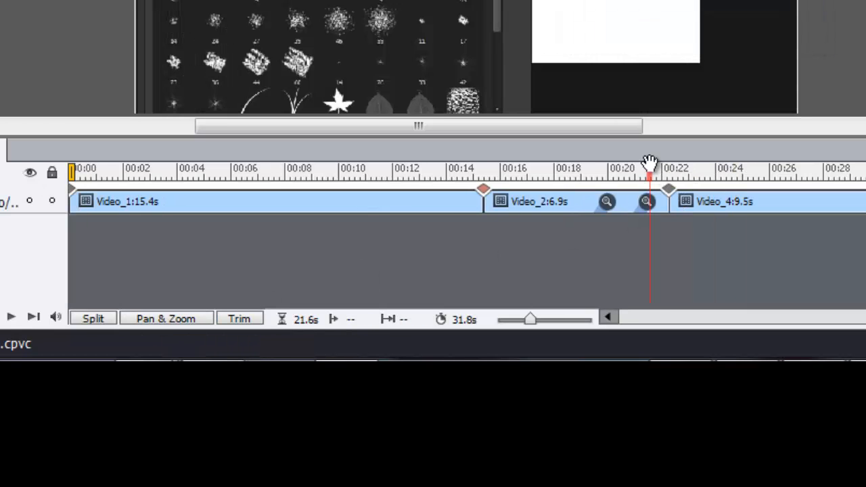
click(668, 190)
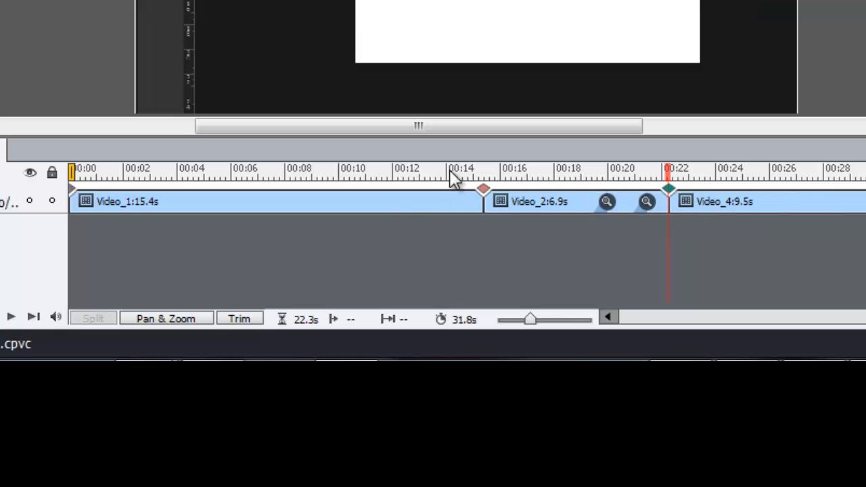
click(454, 178)
click(11, 317)
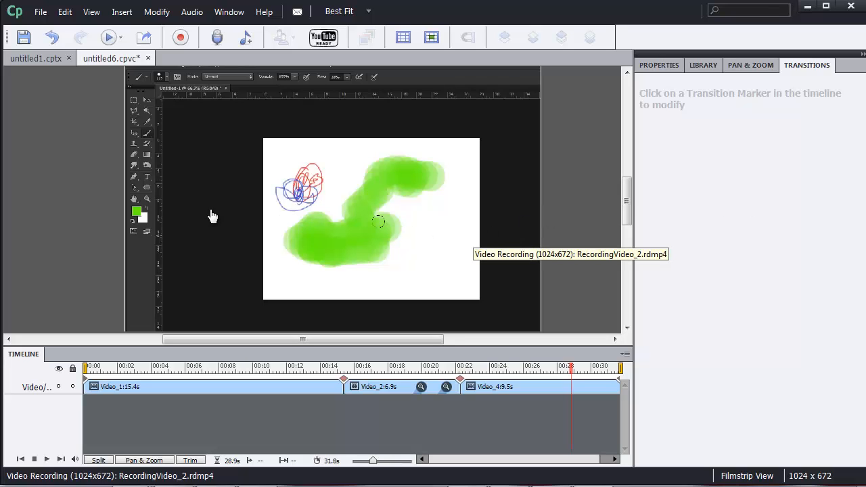
- Open the publish settings for the video demo and view the available output folders without choosing another
key(ctrl+s)
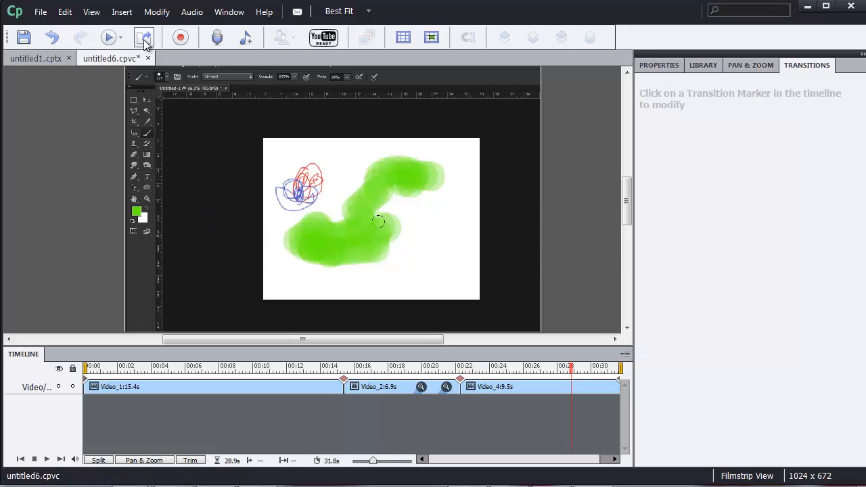
click(144, 39)
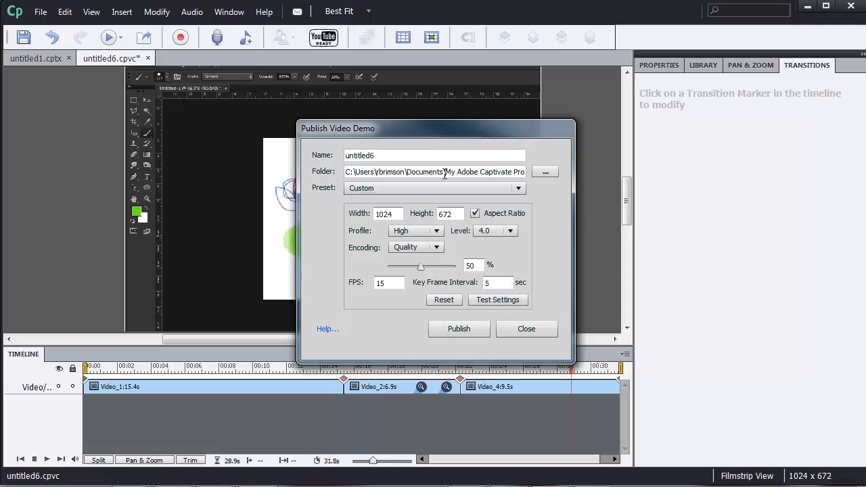
click(545, 175)
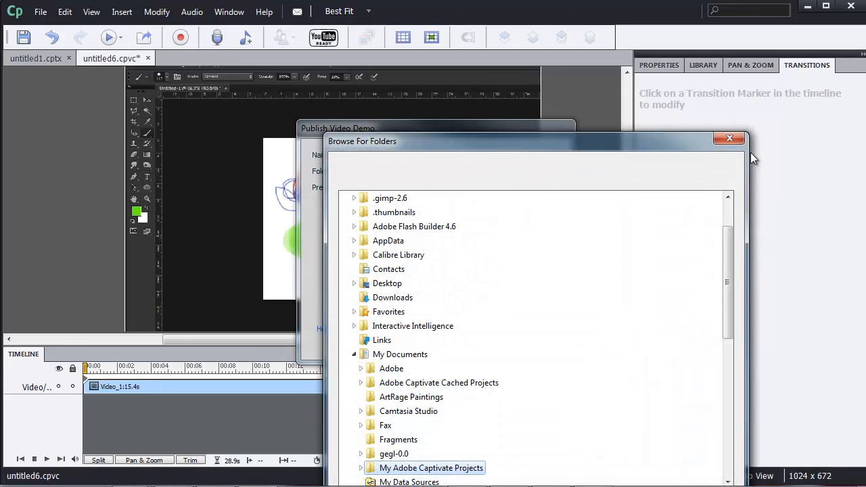
click(728, 141)
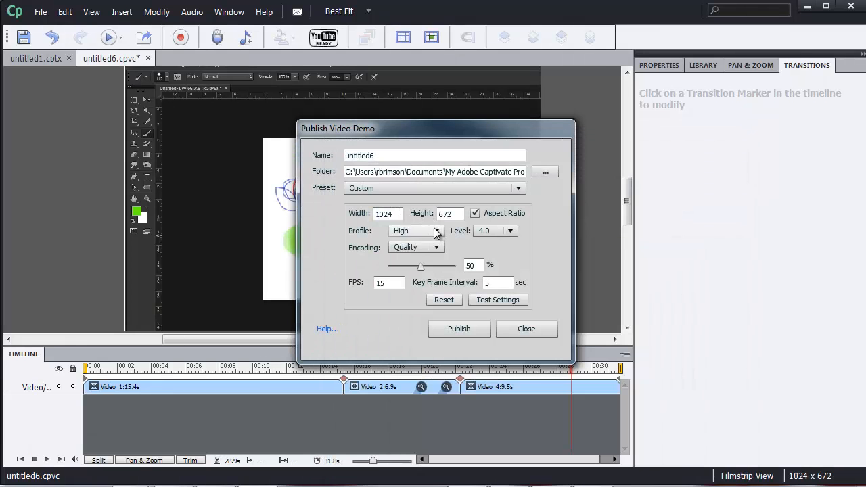
- Look through the publishing presets and choose YouTube Widescreen HD
click(516, 190)
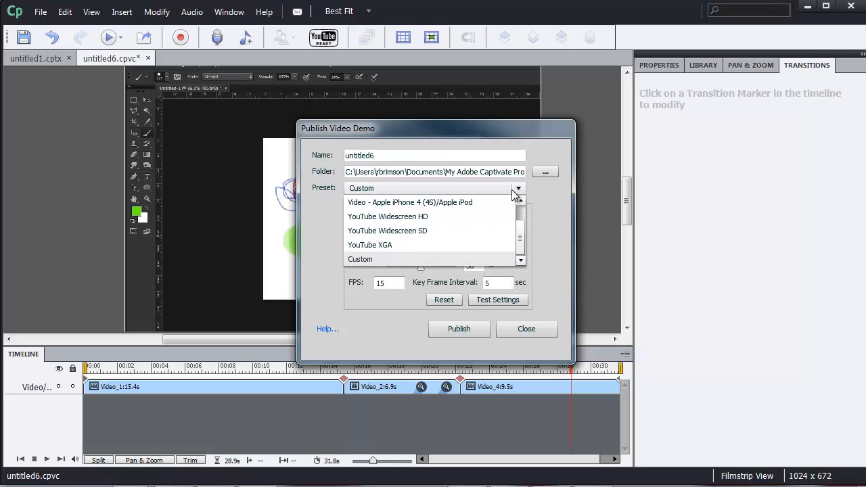
drag(518, 232, 520, 208)
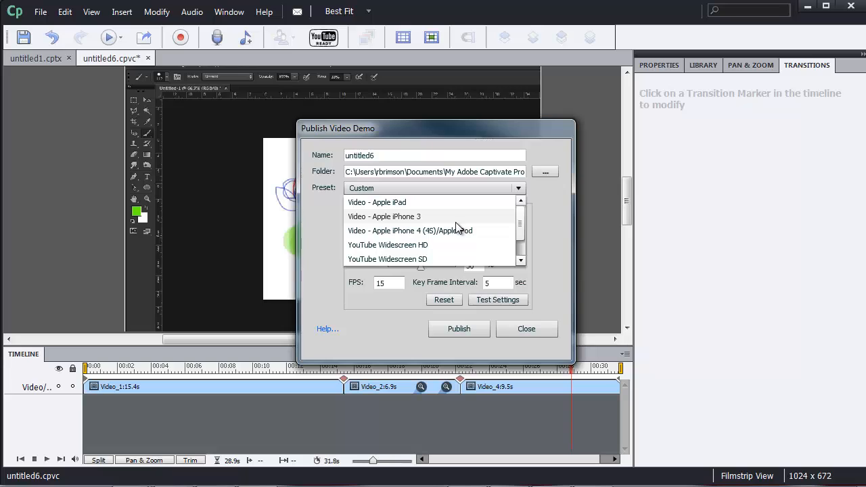
drag(522, 219, 525, 248)
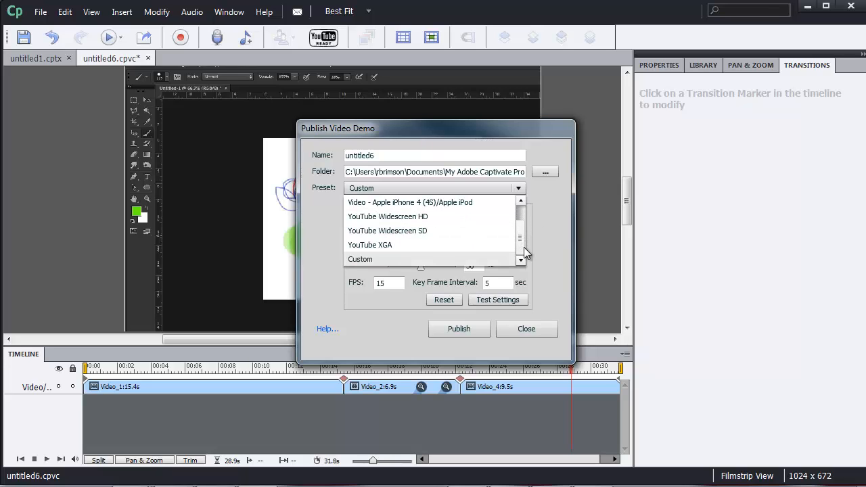
click(437, 217)
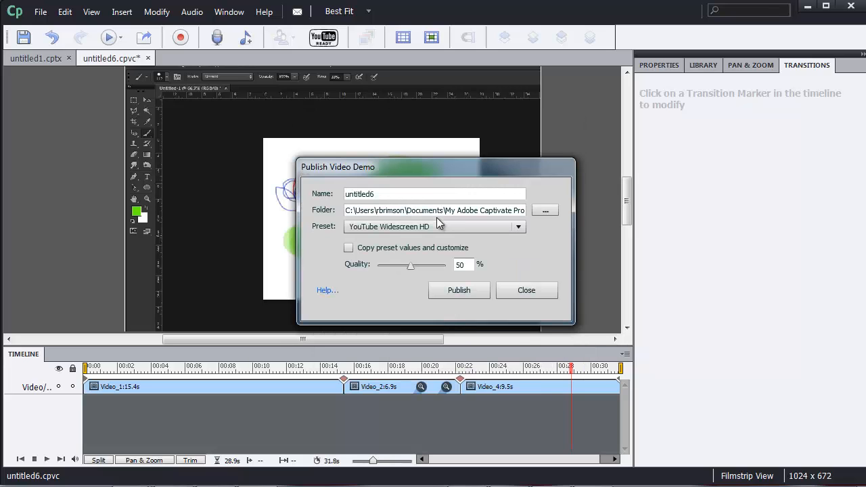